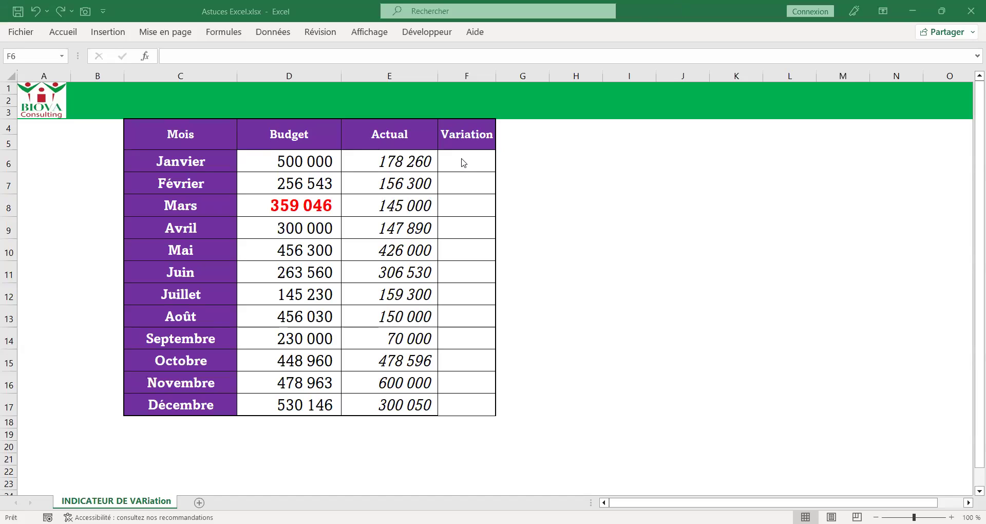
# Calculate January's variation in F6 with =E6/D6-1 and fill the formula down through December in F17.
pyautogui.click(484, 358)
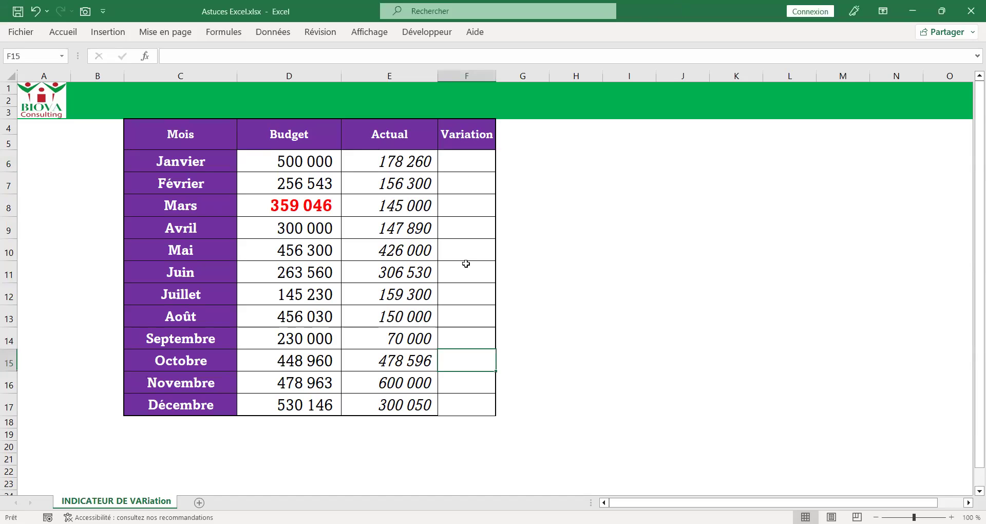
pyautogui.click(462, 169)
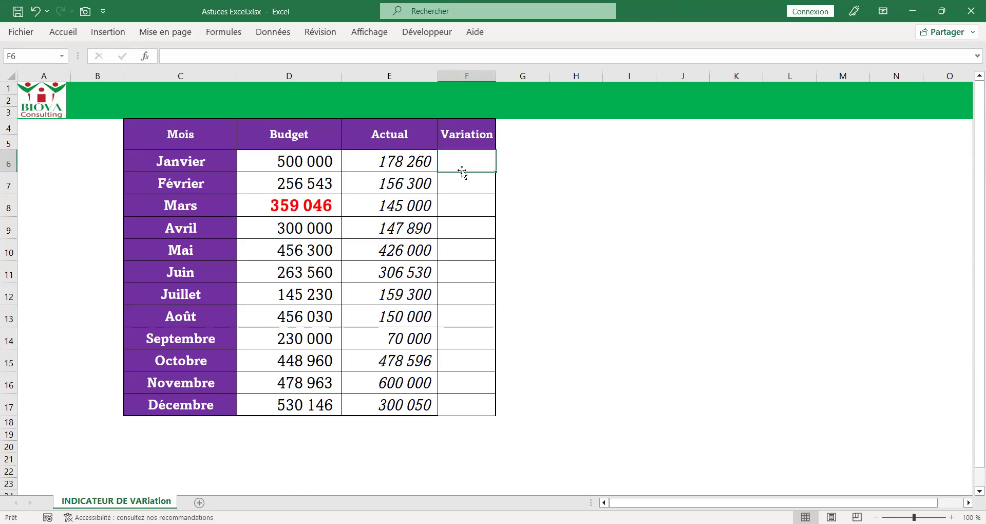
pyautogui.write('=')
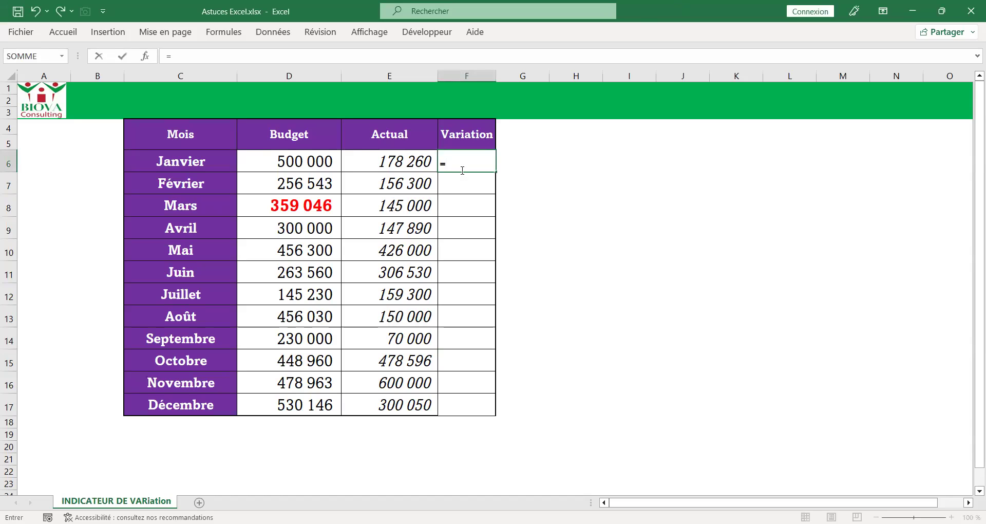
pyautogui.click(390, 161)
pyautogui.write('/')
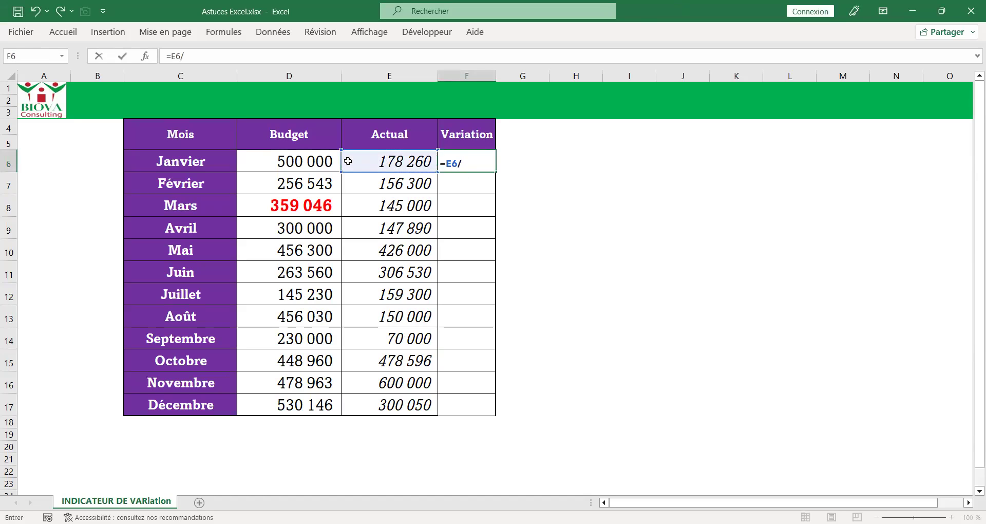
pyautogui.click(312, 156)
pyautogui.write('-1')
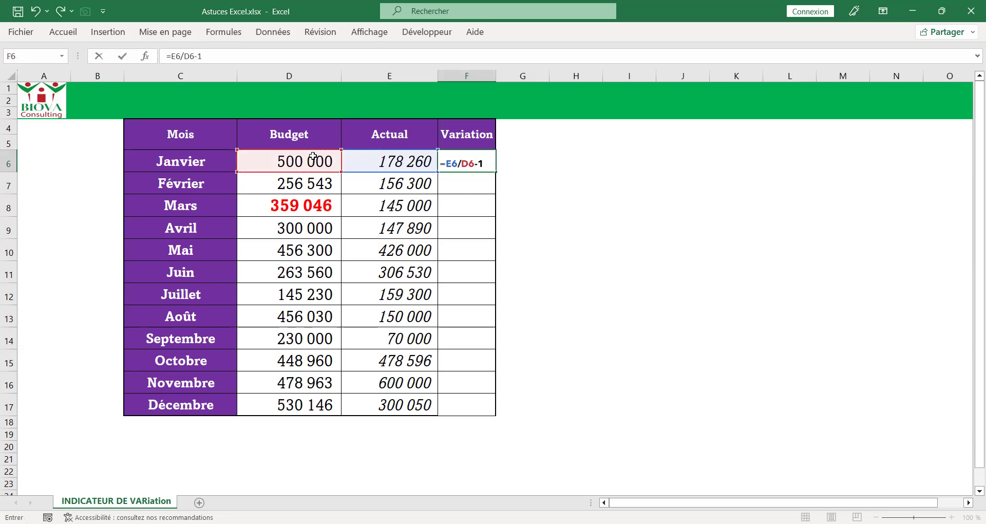
pyautogui.press('Return')
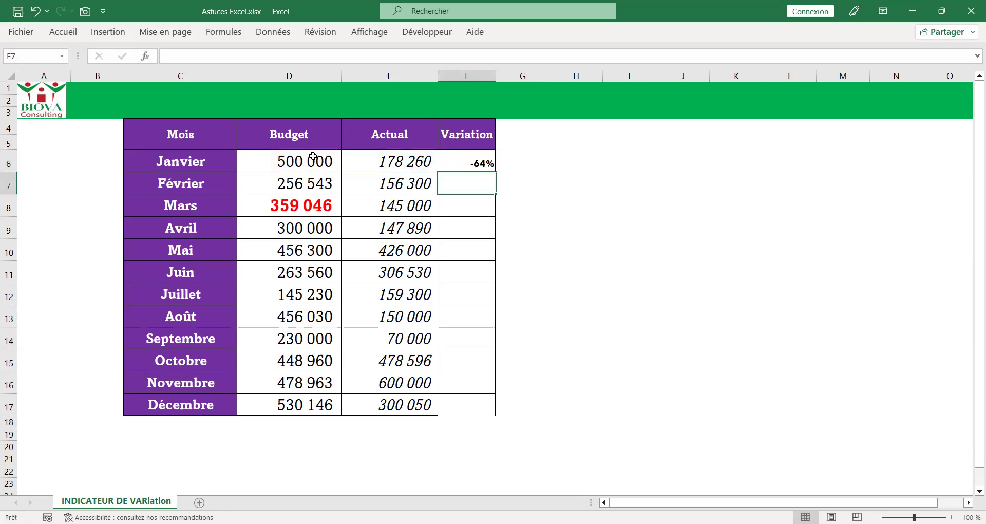
pyautogui.click(478, 164)
pyautogui.doubleClick(495, 168)
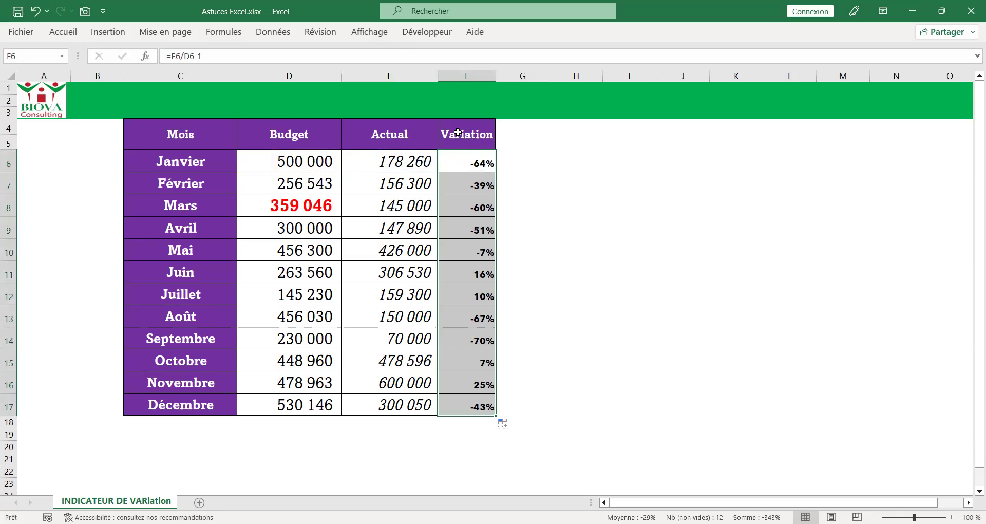
pyautogui.click(476, 166)
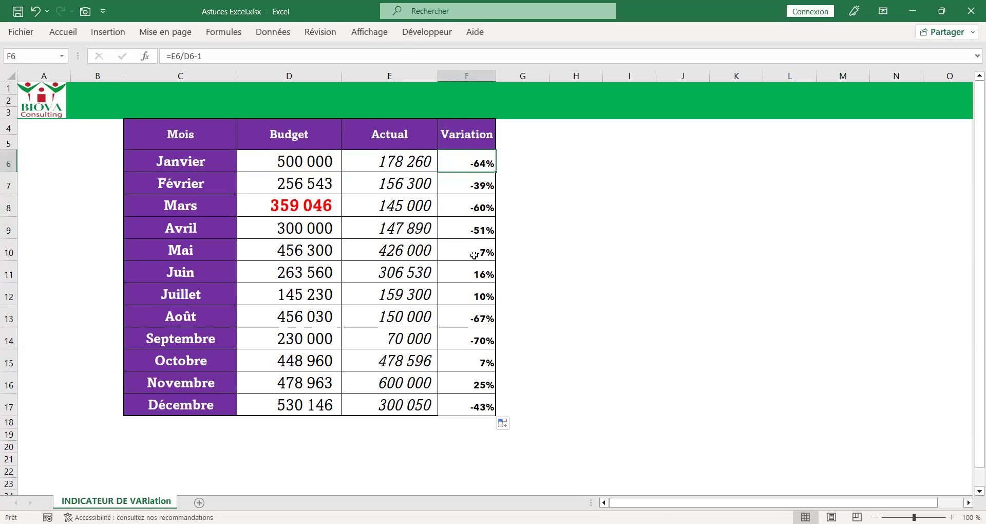
pyautogui.moveTo(473, 272); pyautogui.dragTo(472, 294)
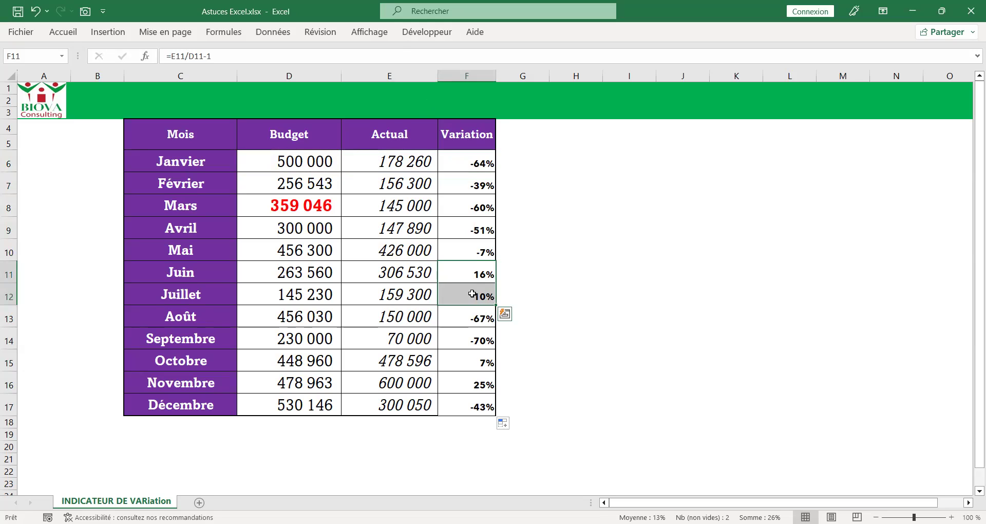
# Apply the custom number format [Rouge]▼-0,00%;[Vert]▲+0,00% to the Variation values in F6:F17.
pyautogui.moveTo(452, 163); pyautogui.dragTo(461, 405)
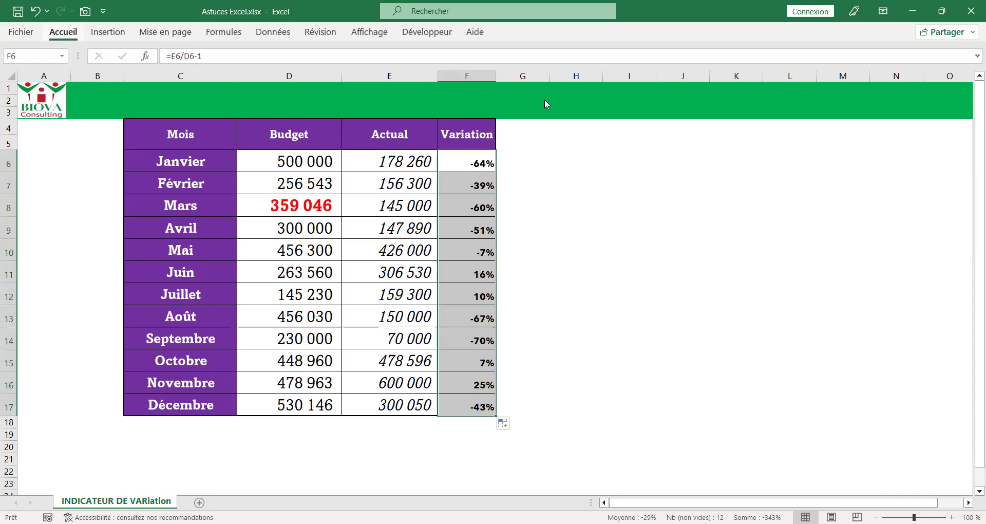
pyautogui.hotkey('ctrl', '1')
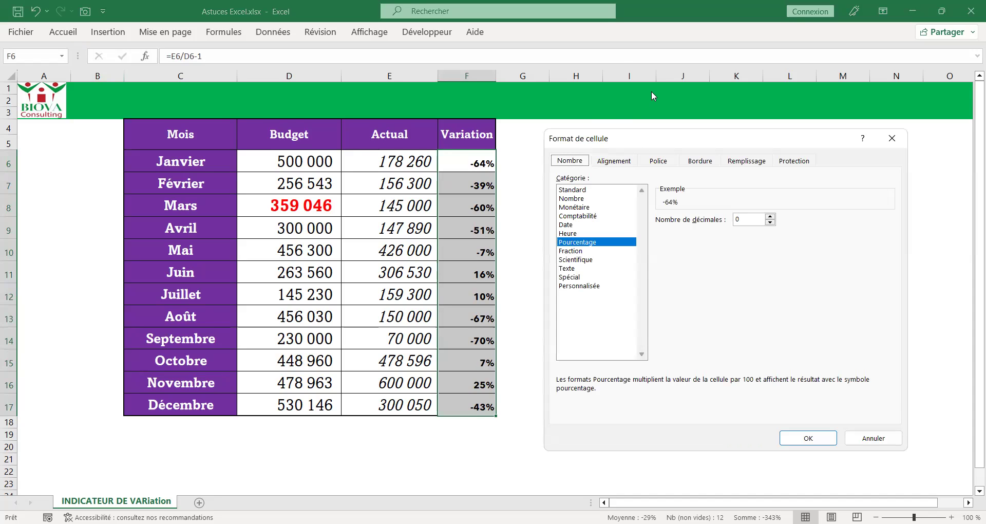
pyautogui.click(588, 286)
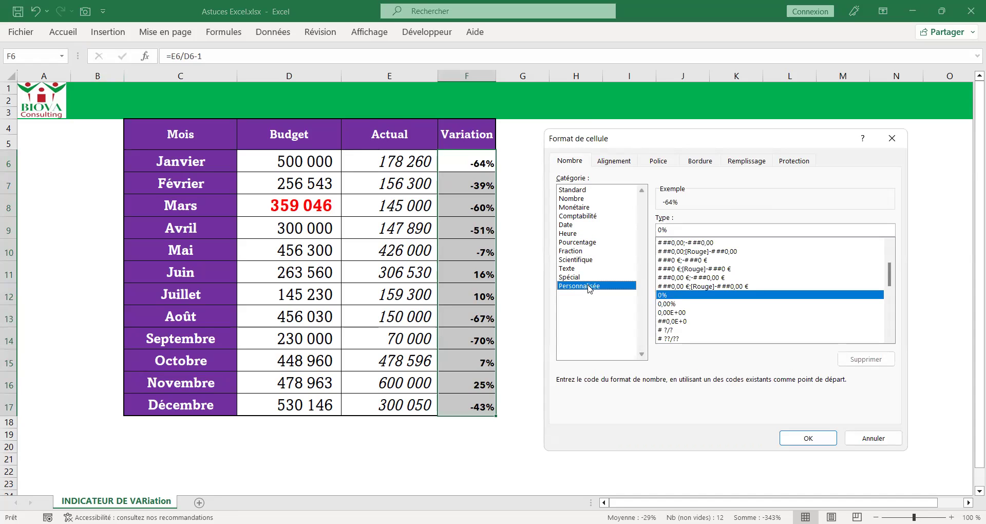
pyautogui.doubleClick(671, 230)
pyautogui.write('[Roug')
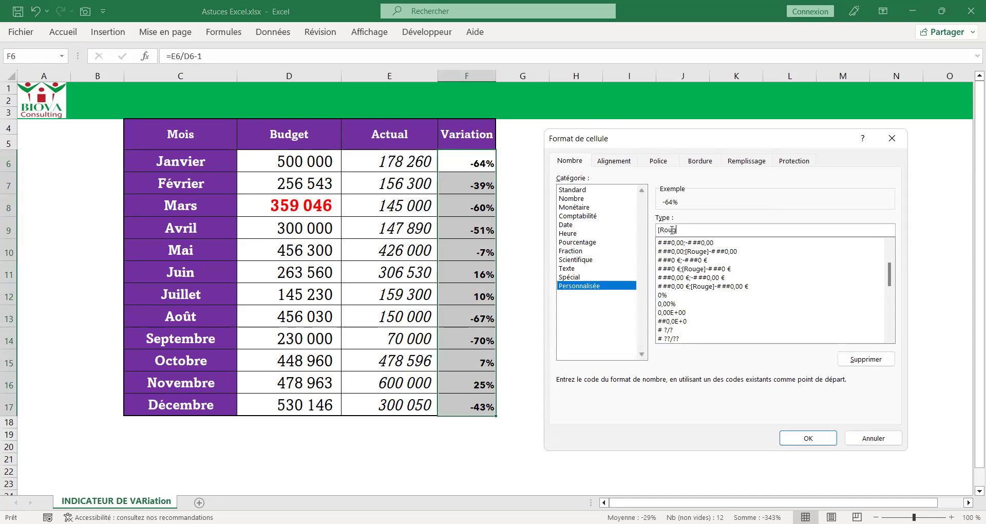
pyautogui.write('e]')
pyautogui.write('▼')
pyautogui.write('0,00%;[Vert]')
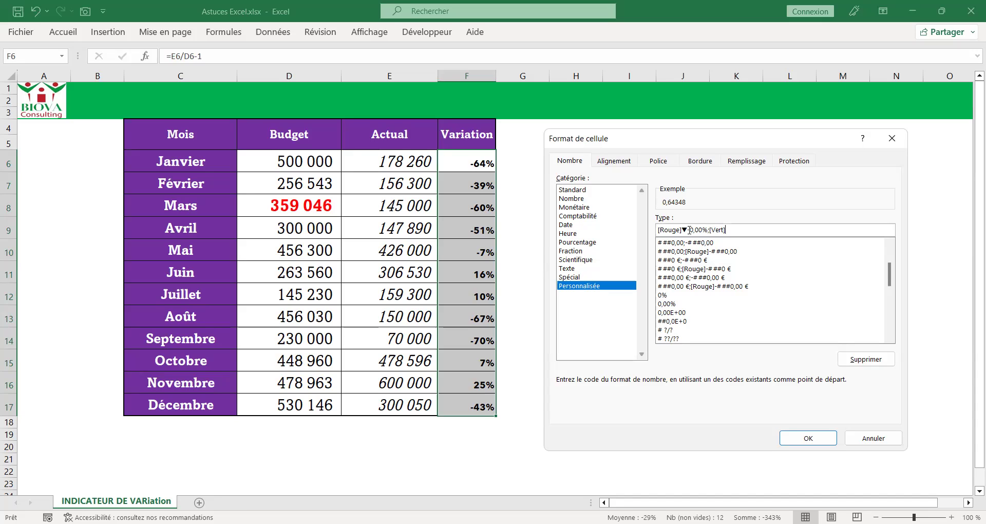
pyautogui.write('▲')
pyautogui.write('+0,00%')
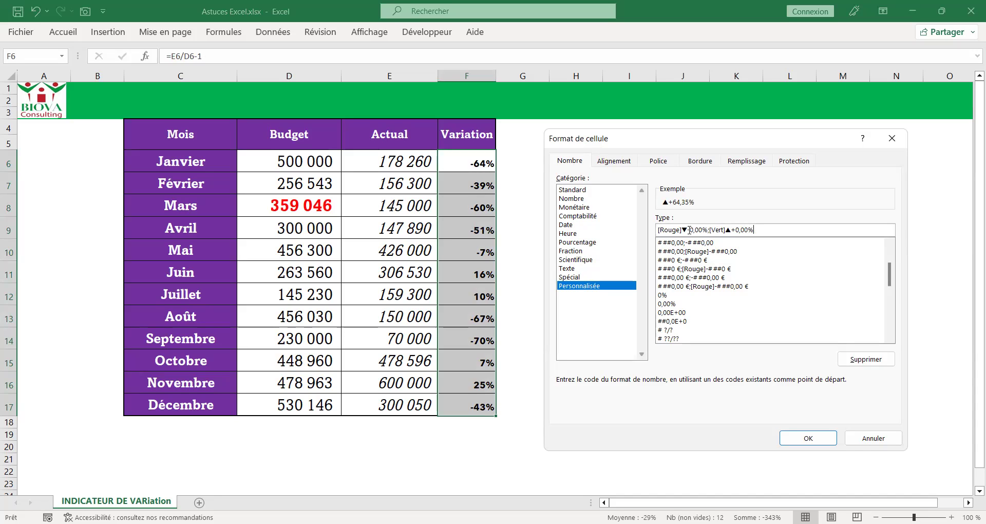
pyautogui.click(801, 439)
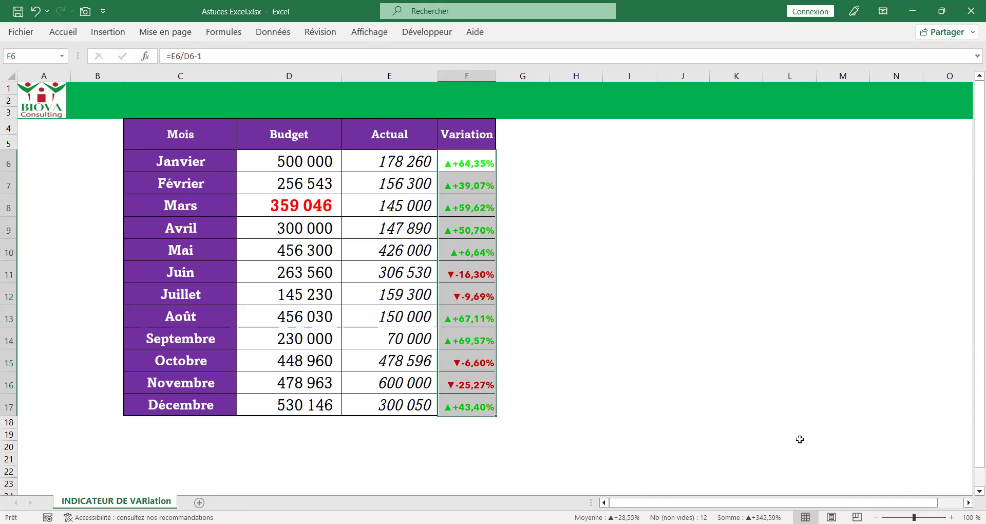
pyautogui.moveTo(462, 163); pyautogui.dragTo(462, 250)
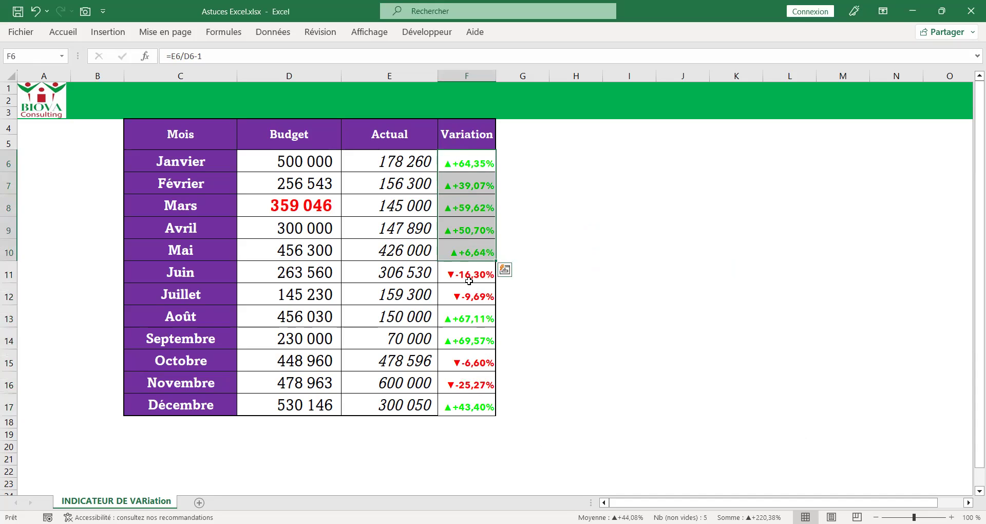
pyautogui.moveTo(462, 274); pyautogui.dragTo(462, 293)
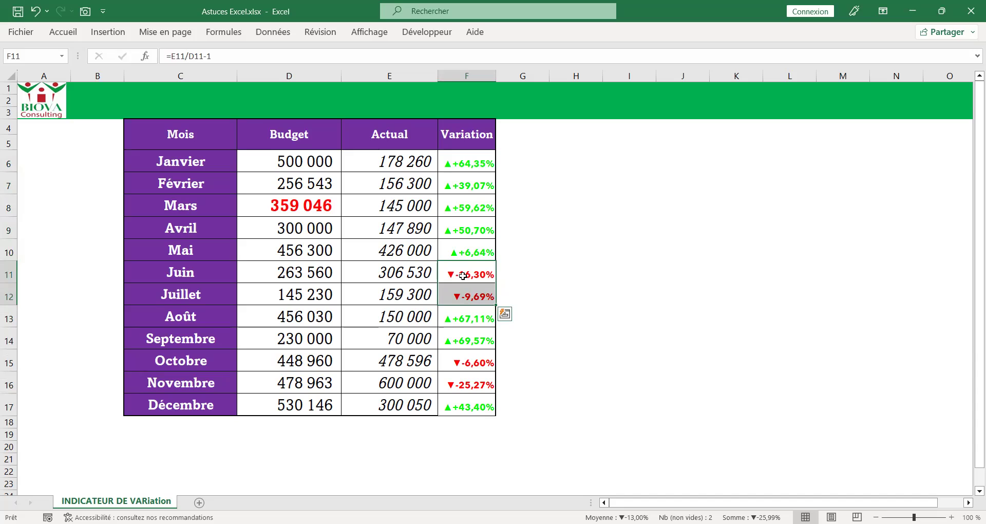
# Change January's Actual amount in E6 to 600000 and check its variation indicator.
pyautogui.click(398, 160)
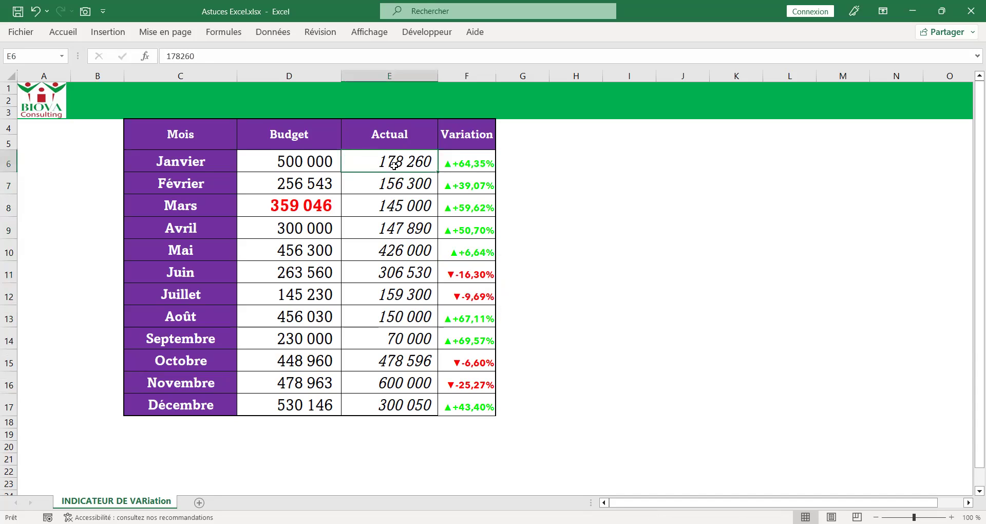
pyautogui.click(320, 163)
pyautogui.click(392, 161)
pyautogui.write('600000')
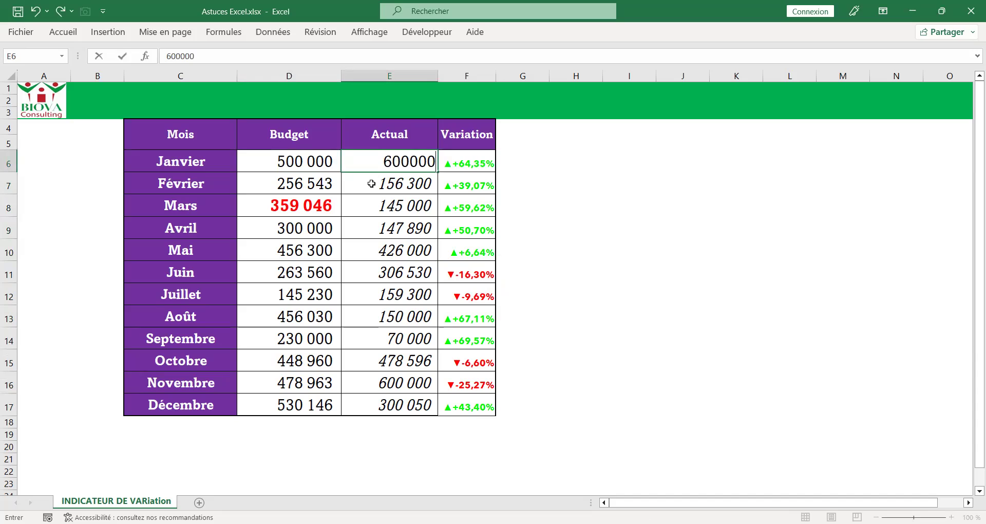
pyautogui.press('Return')
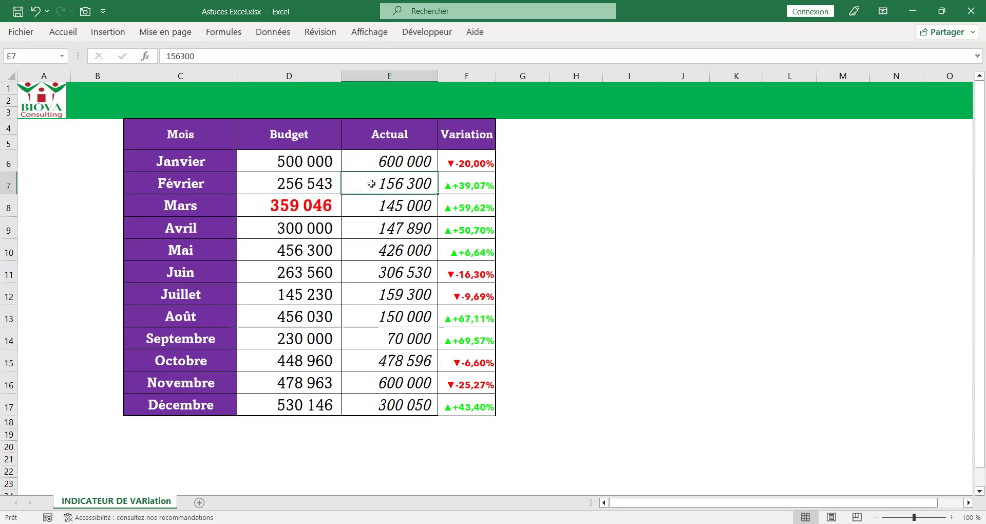
pyautogui.click(471, 154)
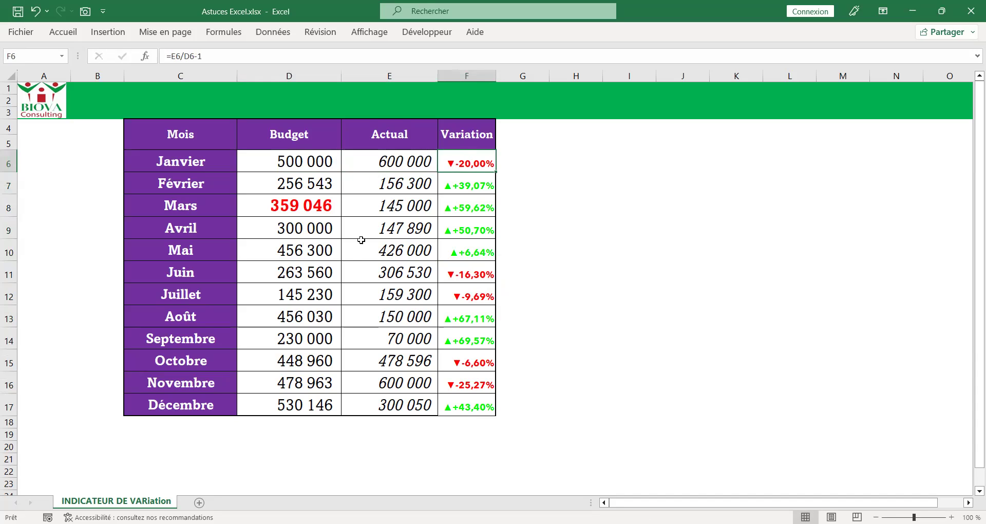
# Change September's Actual amount in E14 to 250000.
pyautogui.click(383, 336)
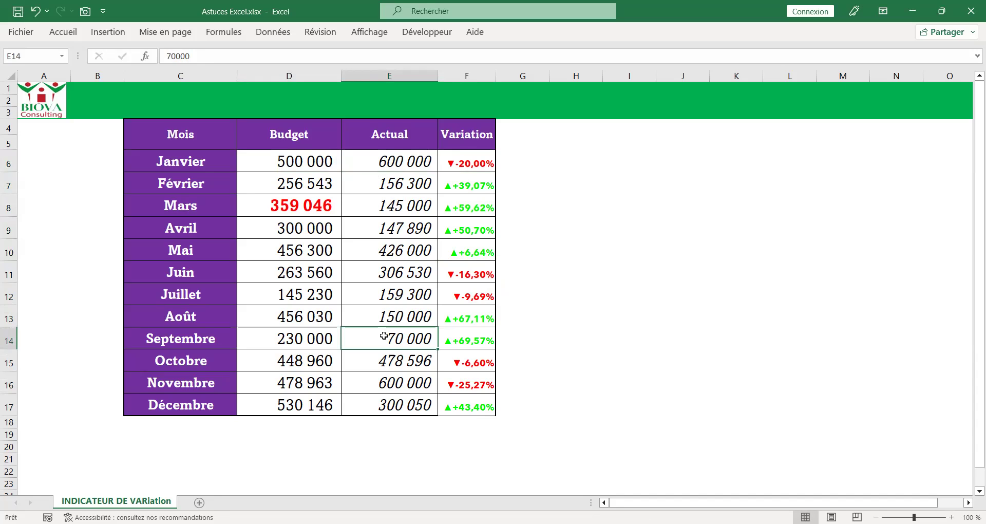
pyautogui.write('250 00')
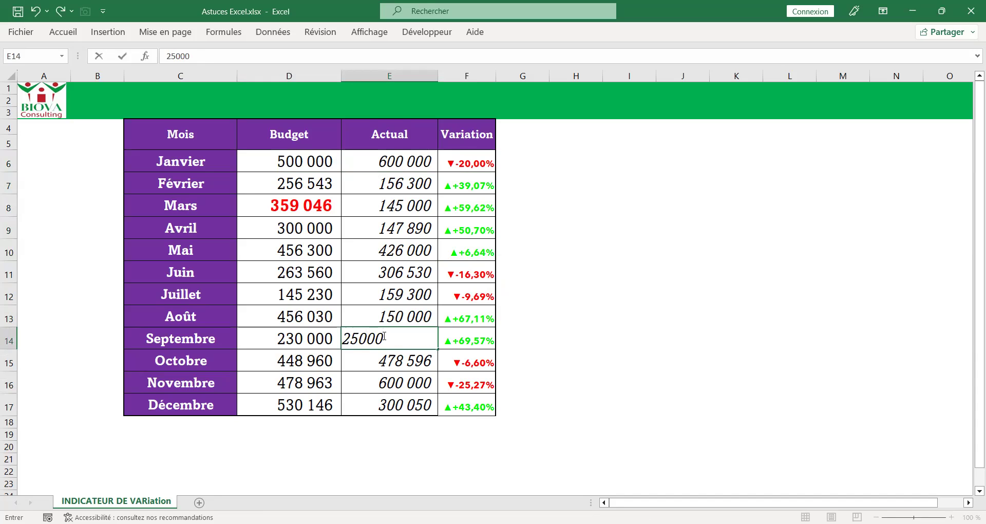
pyautogui.write('0')
pyautogui.press('Return')
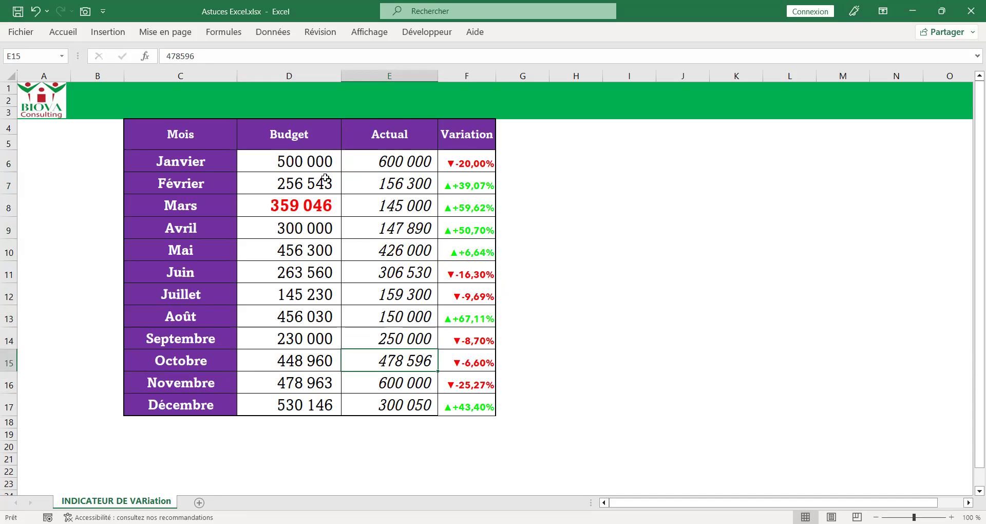
pyautogui.moveTo(322, 169); pyautogui.dragTo(386, 403)
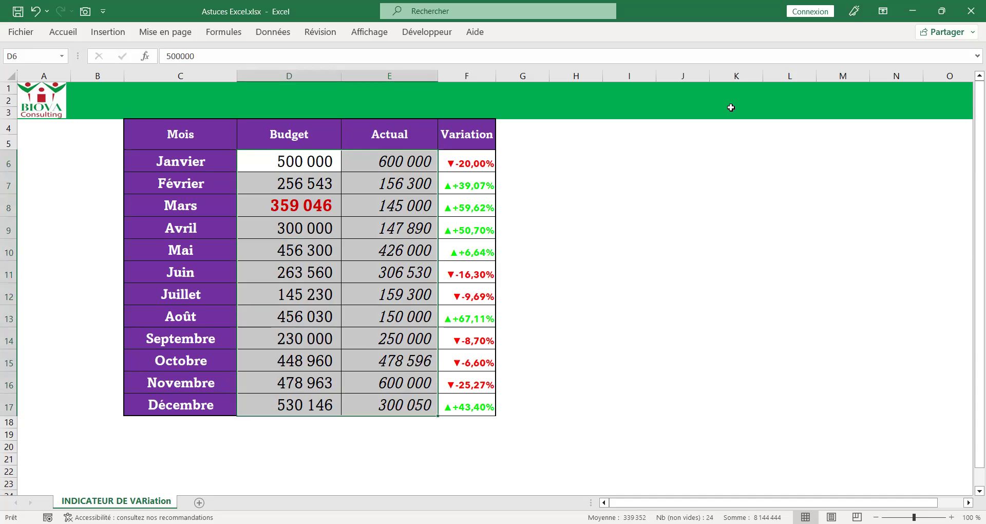
pyautogui.hotkey('alt', 'Tab')
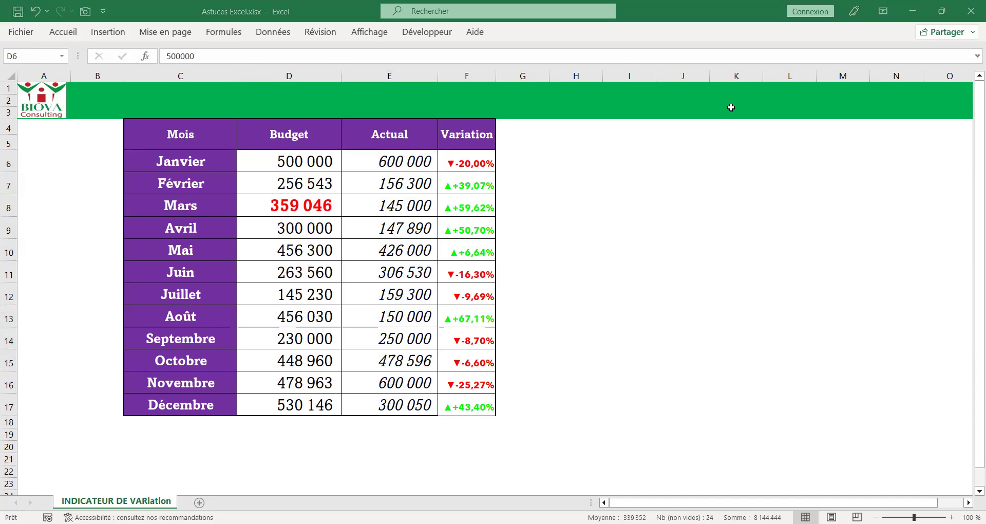